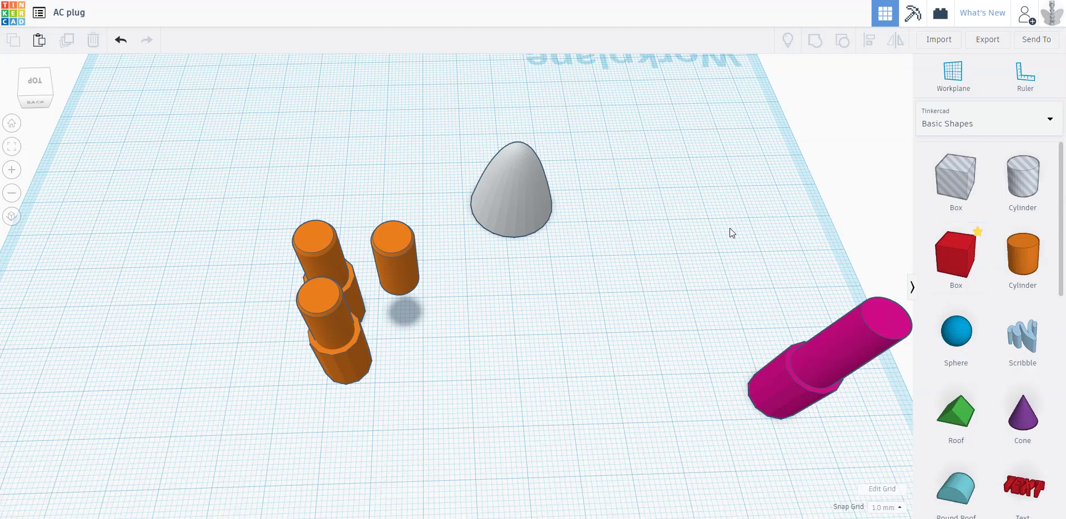
# Orbit around the shapes and move one orange cylinder off to the left.
pyautogui.moveTo(517, 253)
pyautogui.mouseDown(button='right')
pyautogui.moveTo(584, 351)
pyautogui.moveTo(731, 327)
pyautogui.moveTo(700, 334)
pyautogui.moveTo(641, 312)
pyautogui.moveTo(495, 326)
pyautogui.mouseUp(button='right')
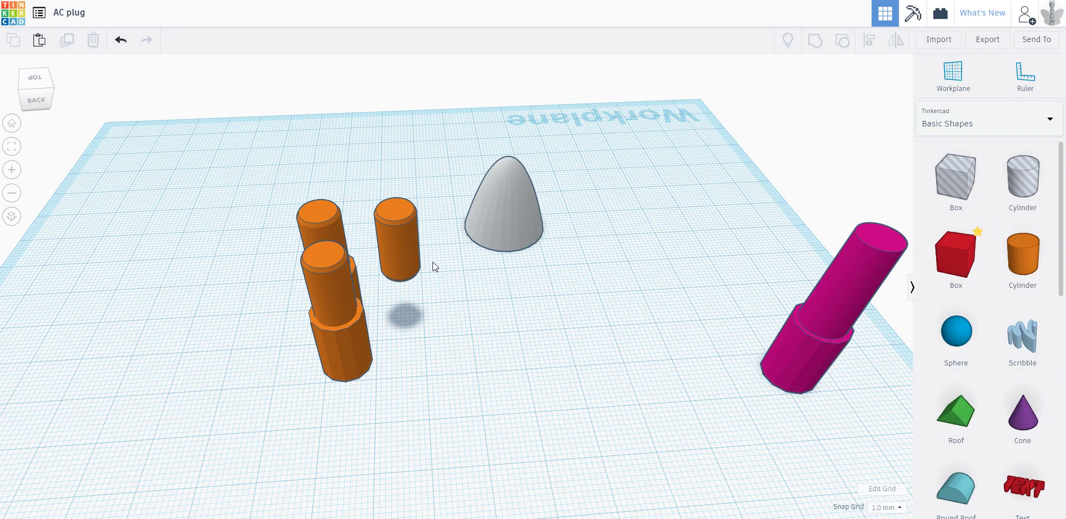
pyautogui.moveTo(432, 262)
pyautogui.mouseDown(button='right')
pyautogui.moveTo(577, 242)
pyautogui.moveTo(530, 236)
pyautogui.moveTo(600, 148)
pyautogui.mouseUp(button='right')
pyautogui.scroll(5, 526, 242)
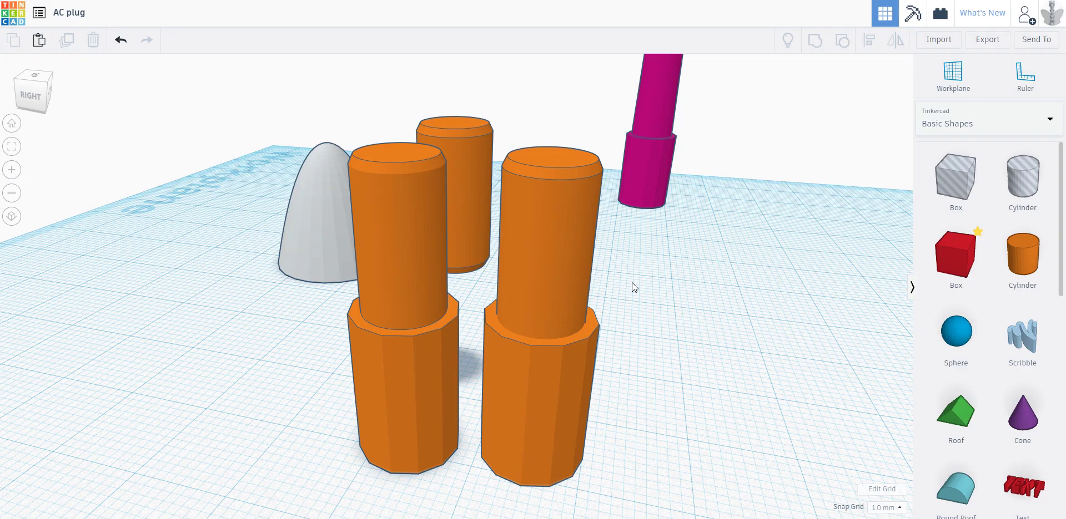
pyautogui.scroll(-3, 625, 308)
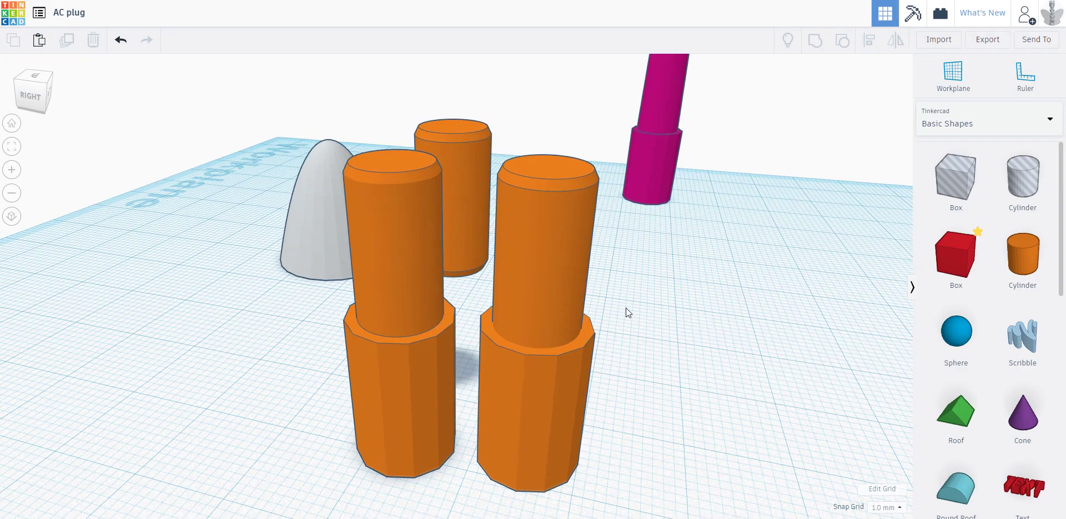
pyautogui.moveTo(613, 315); pyautogui.dragTo(555, 323, button='right')
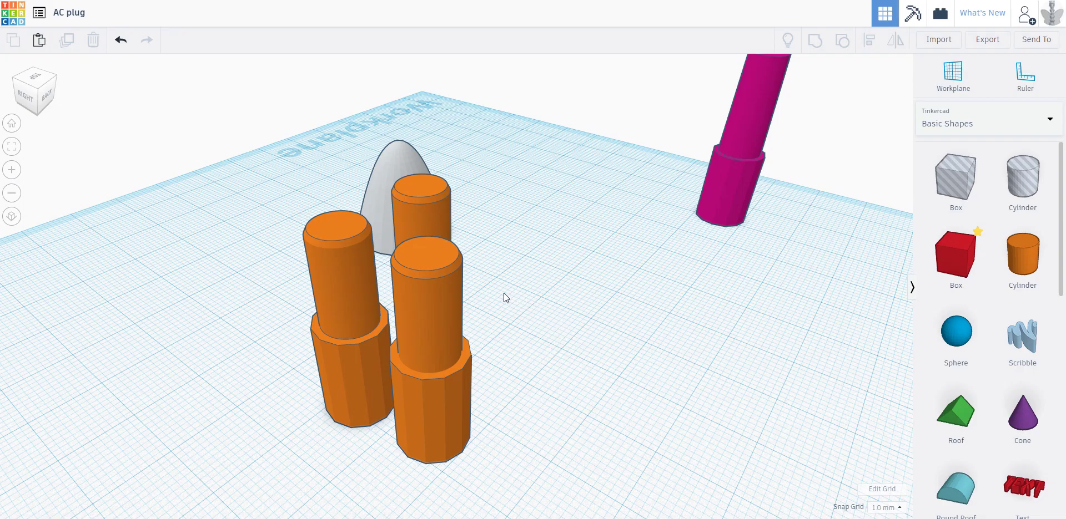
pyautogui.moveTo(500, 290)
pyautogui.mouseDown(button='right')
pyautogui.moveTo(622, 287)
pyautogui.moveTo(371, 284)
pyautogui.mouseUp(button='right')
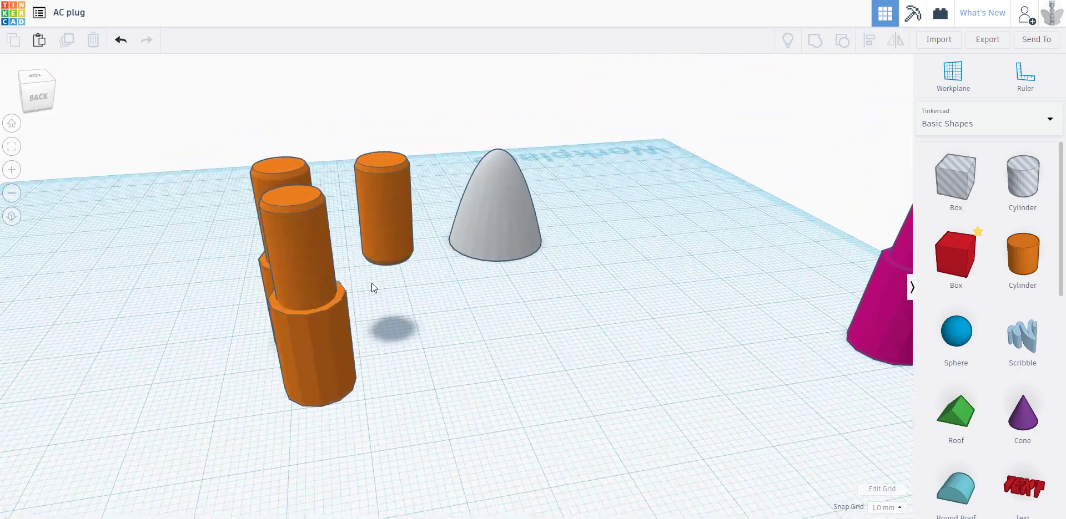
pyautogui.moveTo(314, 300); pyautogui.dragTo(208, 289)
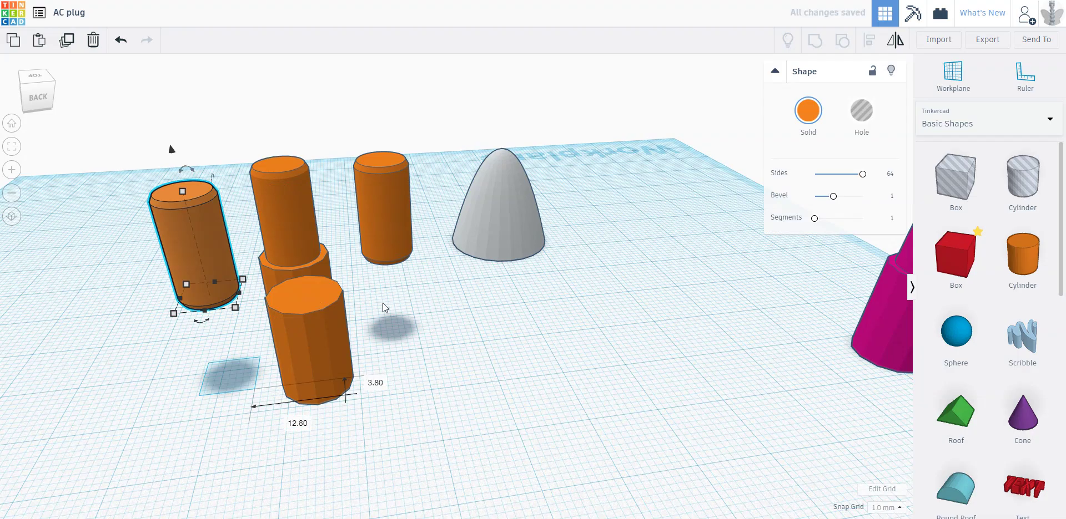
# Round that orange cylinder's edges with a 2.5 bevel and inspect it from behind.
pyautogui.moveTo(384, 309)
pyautogui.mouseDown(button='right')
pyautogui.moveTo(514, 293)
pyautogui.moveTo(403, 303)
pyautogui.mouseUp(button='right')
pyautogui.scroll(3, 376, 300)
pyautogui.scroll(2, 387, 294)
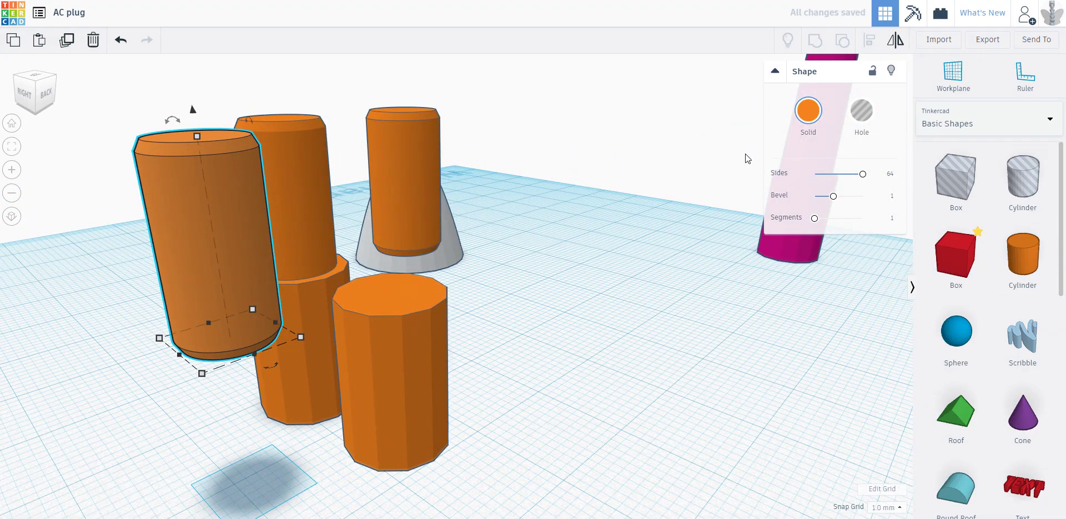
pyautogui.moveTo(833, 196)
pyautogui.mouseDown()
pyautogui.moveTo(814, 196)
pyautogui.moveTo(862, 196)
pyautogui.mouseUp()
pyautogui.moveTo(693, 227); pyautogui.dragTo(446, 273, button='right')
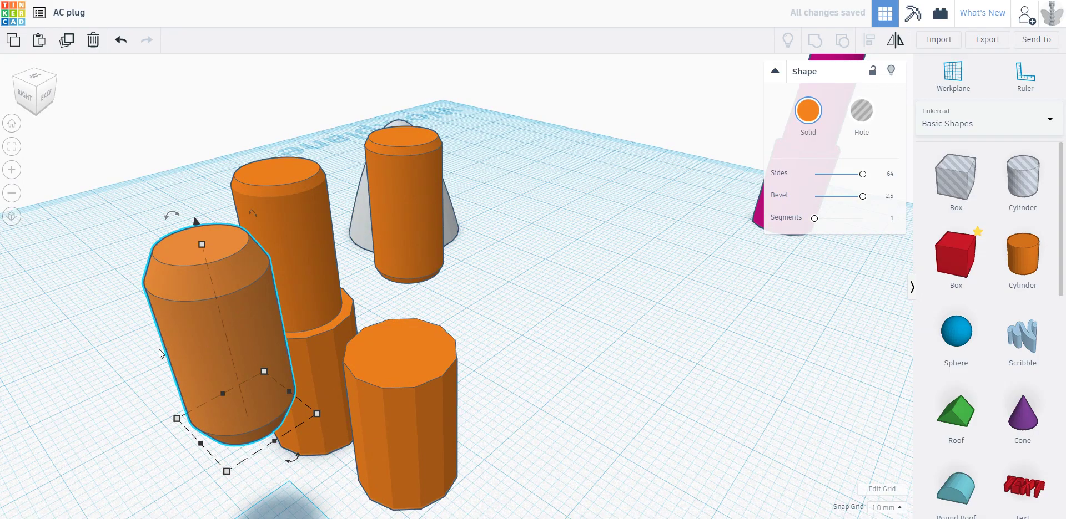
pyautogui.moveTo(140, 347); pyautogui.dragTo(242, 320, button='middle')
pyautogui.moveTo(242, 316); pyautogui.dragTo(177, 310, button='right')
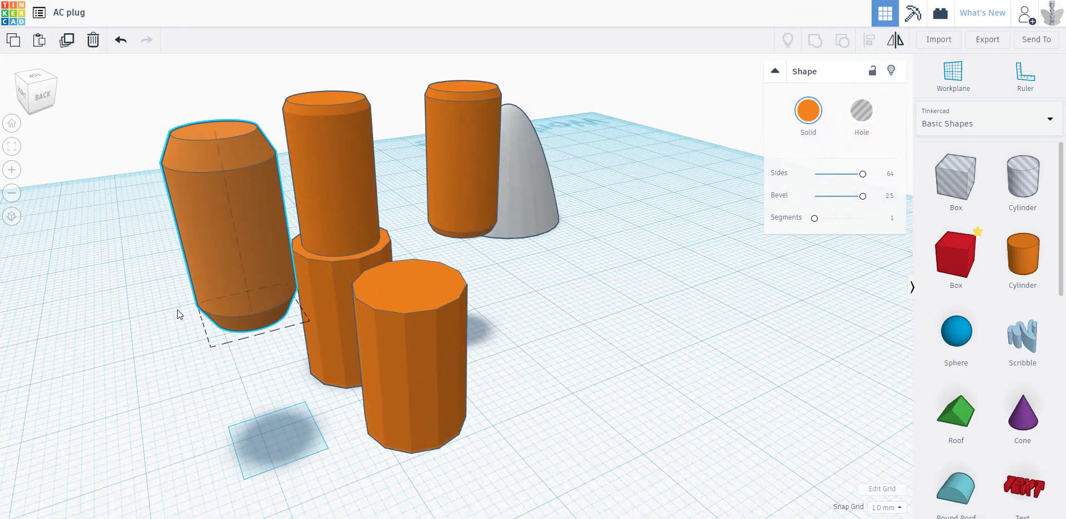
pyautogui.moveTo(235, 306); pyautogui.dragTo(381, 325, button='middle')
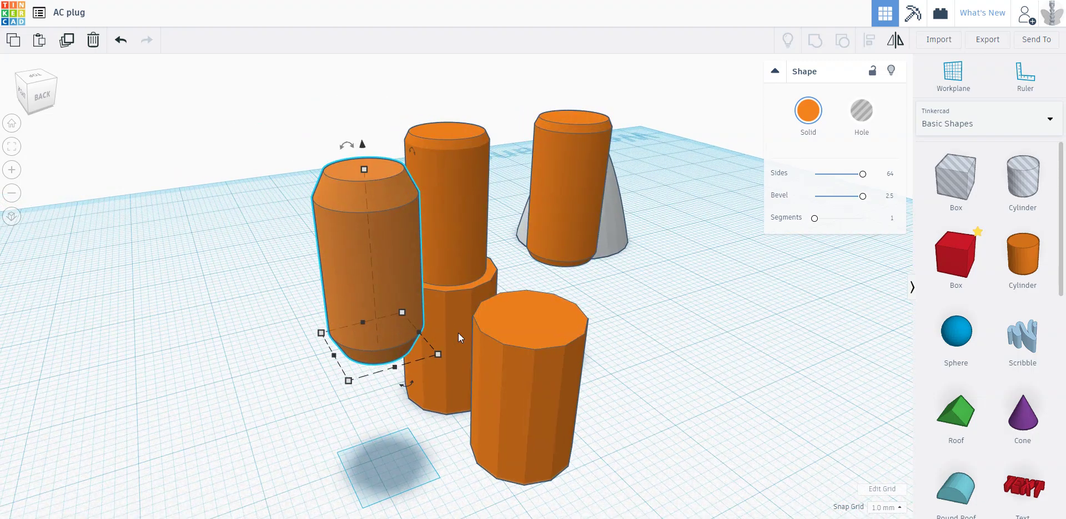
pyautogui.moveTo(458, 333)
pyautogui.mouseDown(button='right')
pyautogui.moveTo(414, 326)
pyautogui.moveTo(320, 264)
pyautogui.mouseUp(button='right')
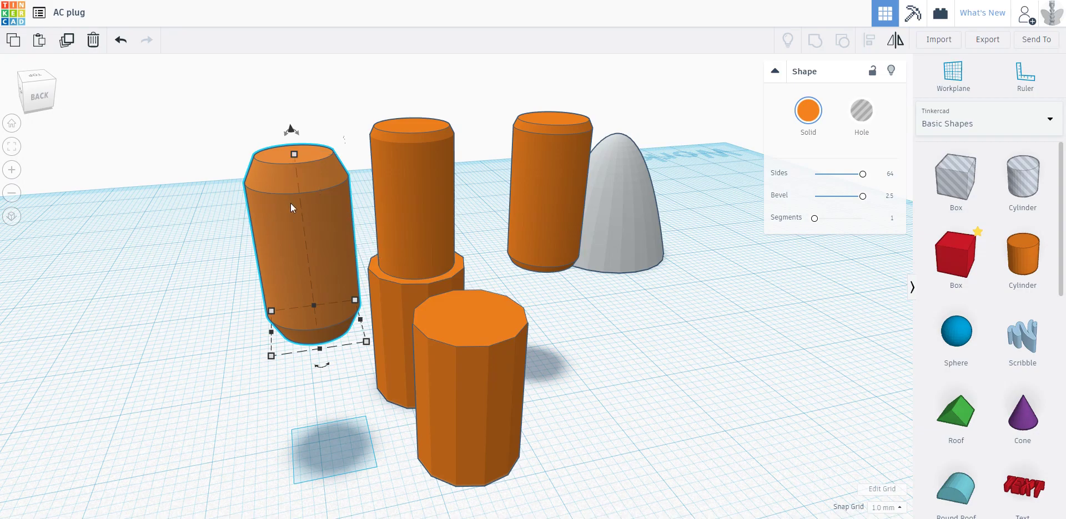
# Try the grey paraboloid's Steps slider, leaving it at 24 steps.
pyautogui.moveTo(393, 238); pyautogui.dragTo(425, 337, button='right')
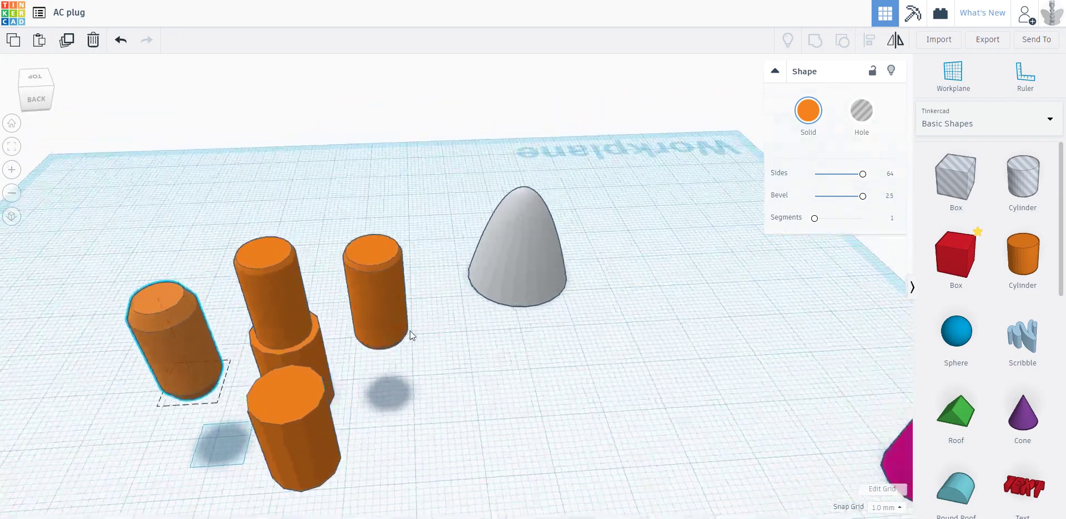
pyautogui.click(518, 250)
pyautogui.moveTo(634, 327); pyautogui.dragTo(550, 279, button='right')
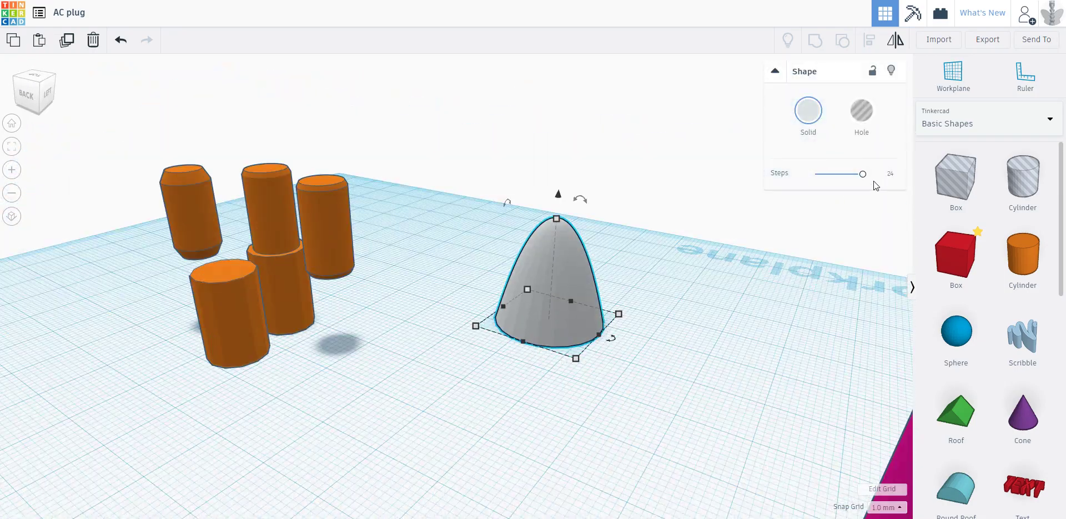
pyautogui.moveTo(862, 176)
pyautogui.mouseDown()
pyautogui.moveTo(774, 175)
pyautogui.moveTo(901, 168)
pyautogui.mouseUp()
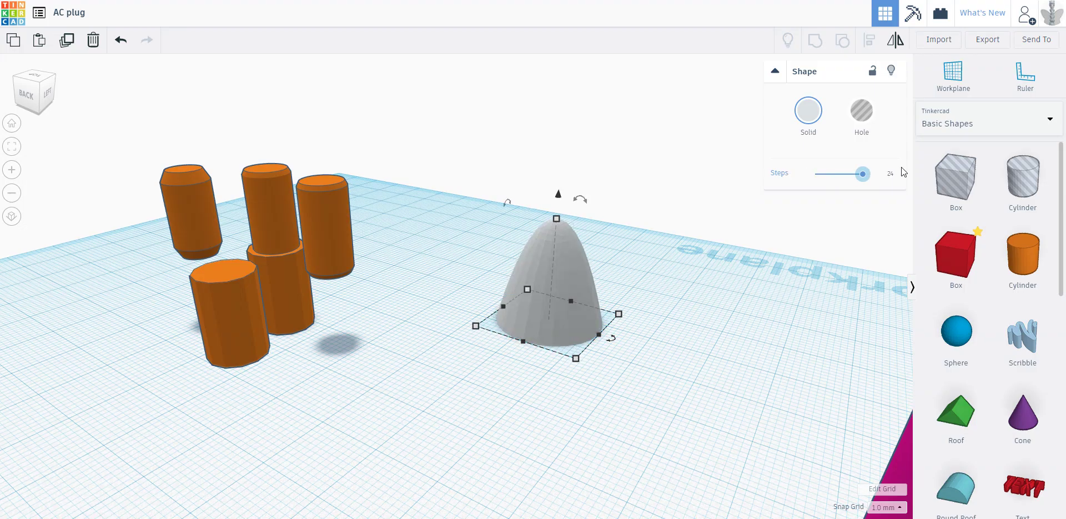
pyautogui.click(745, 273)
pyautogui.moveTo(746, 274)
pyautogui.mouseDown(button='right')
pyautogui.moveTo(748, 299)
pyautogui.moveTo(697, 342)
pyautogui.moveTo(660, 328)
pyautogui.mouseUp(button='right')
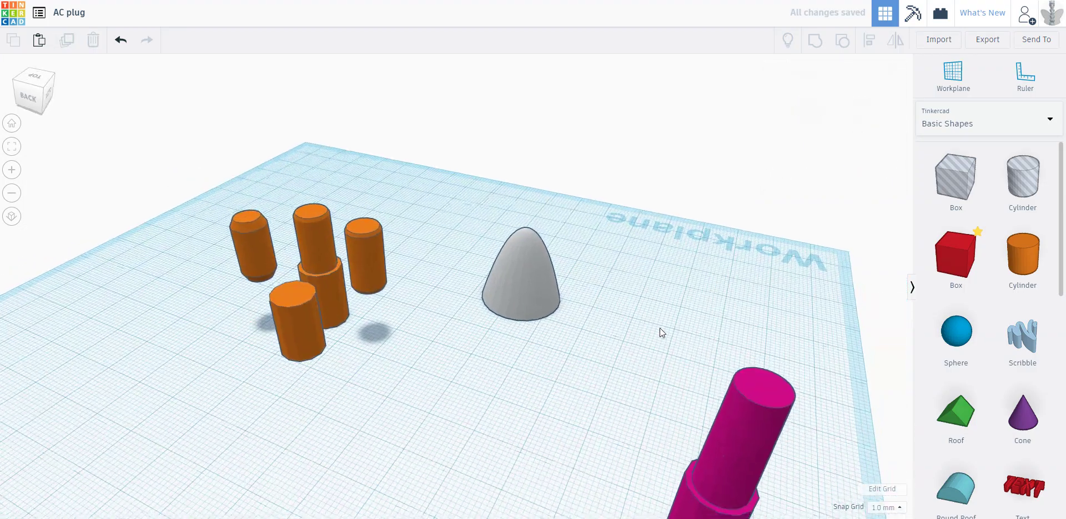
# Add a purple cone to the workplane and raise its sides to 64.
pyautogui.scroll(5, 771, 180)
pyautogui.moveTo(1023, 414); pyautogui.dragTo(544, 289)
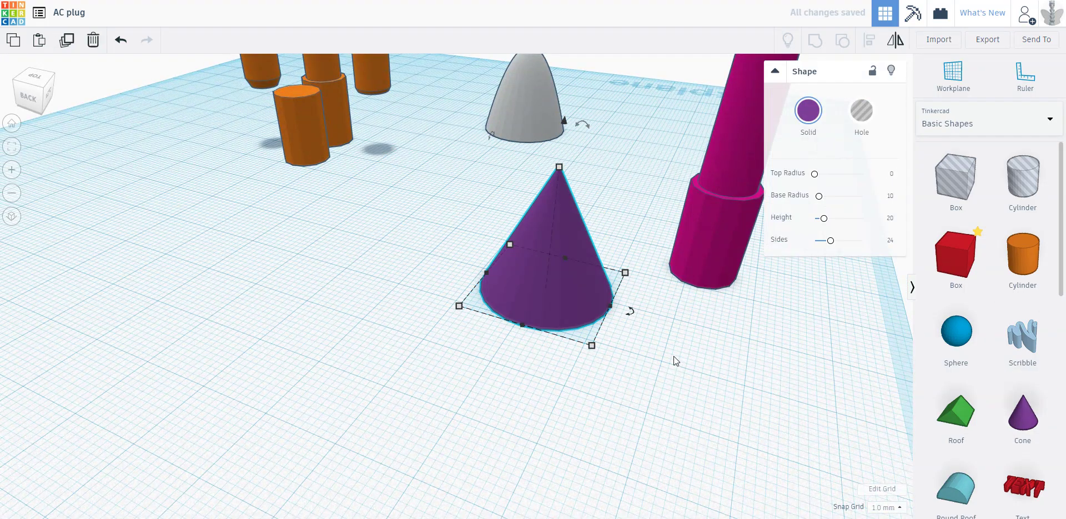
pyautogui.scroll(-2, 668, 355)
pyautogui.scroll(-5, 693, 321)
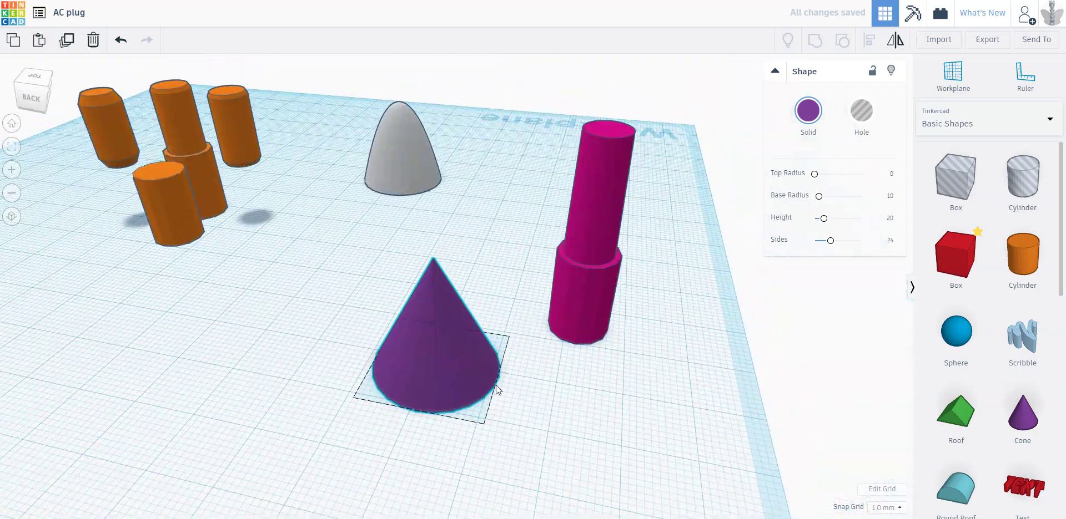
pyautogui.moveTo(520, 387)
pyautogui.mouseDown(button='right')
pyautogui.moveTo(555, 373)
pyautogui.moveTo(584, 377)
pyautogui.mouseUp(button='right')
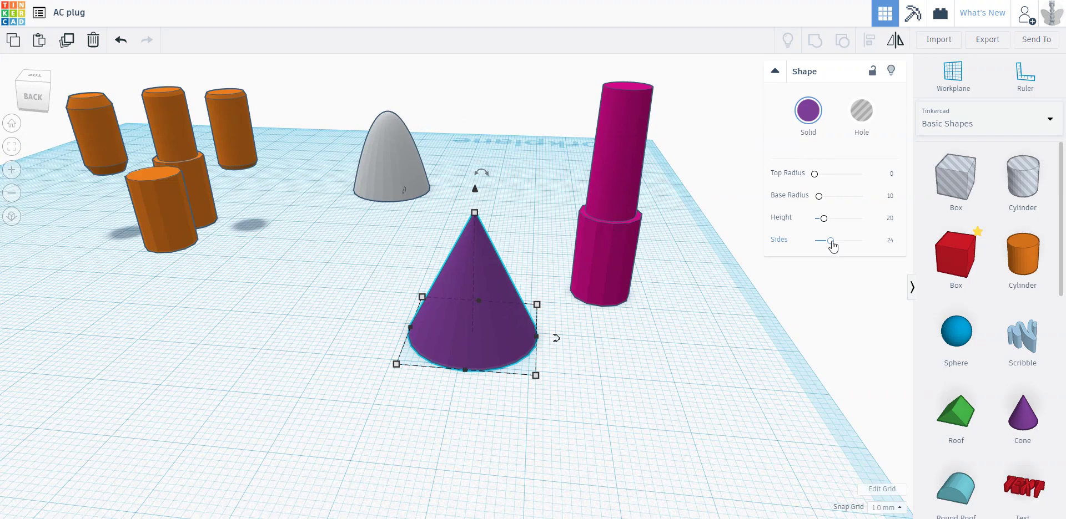
pyautogui.moveTo(829, 242); pyautogui.dragTo(863, 241)
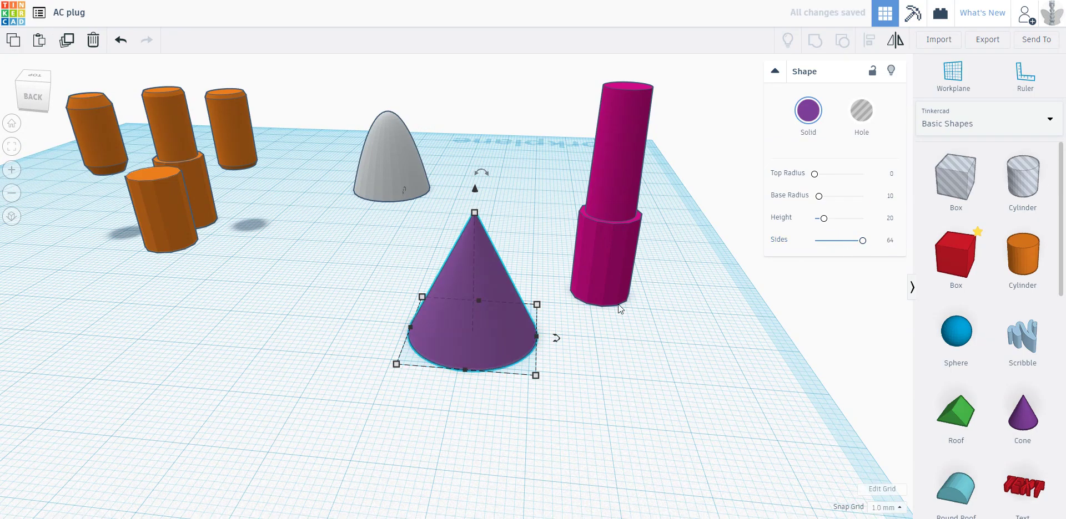
# Set the cone's top radius to 10, turning it into a cylinder.
pyautogui.click(893, 175)
pyautogui.write('10')
pyautogui.press('Return')
pyautogui.click(619, 332)
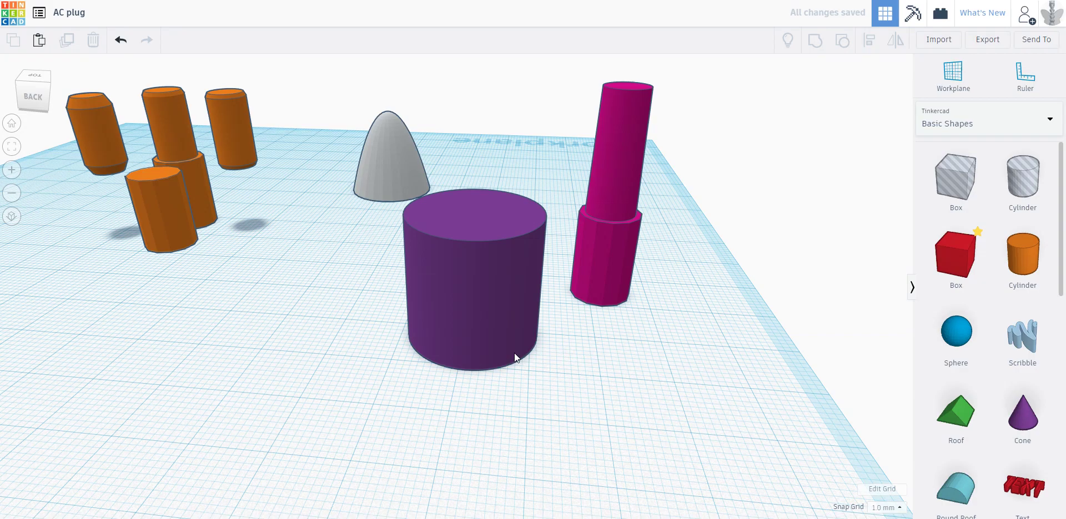
pyautogui.click(432, 342)
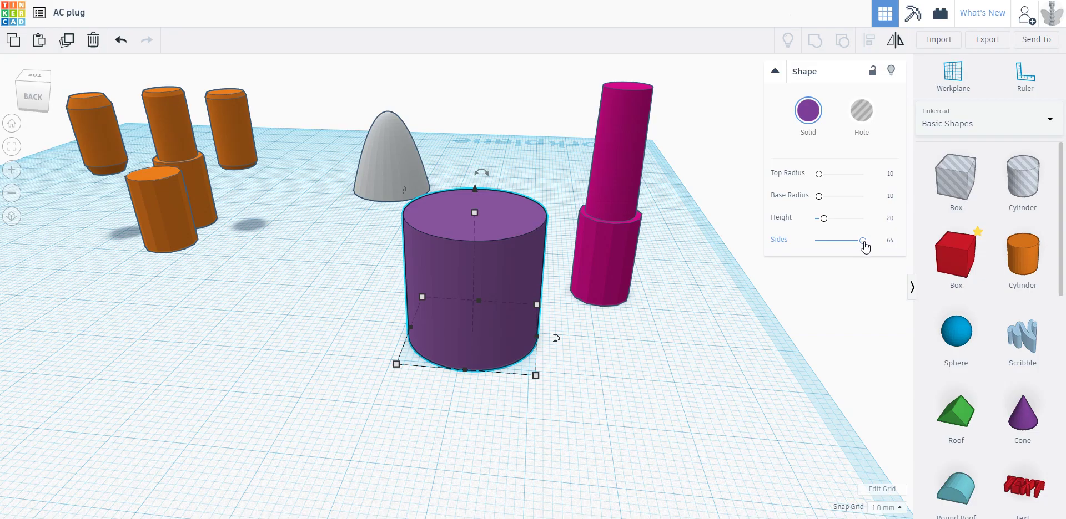
# Step the purple shape's sides through three, four and five.
pyautogui.click(879, 248)
pyautogui.moveTo(636, 292); pyautogui.dragTo(620, 338, button='right')
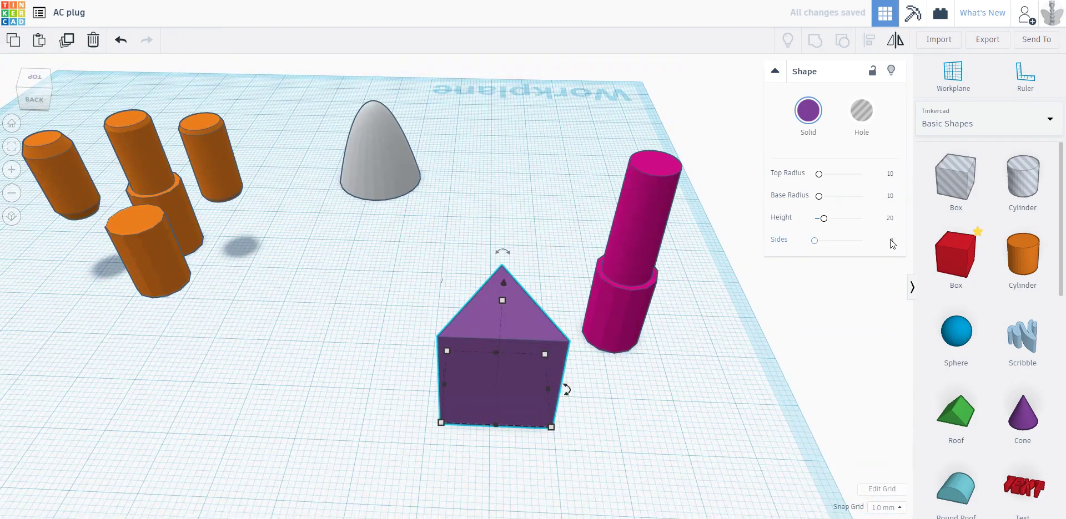
pyautogui.click(890, 240)
pyautogui.write('4')
pyautogui.press('Return')
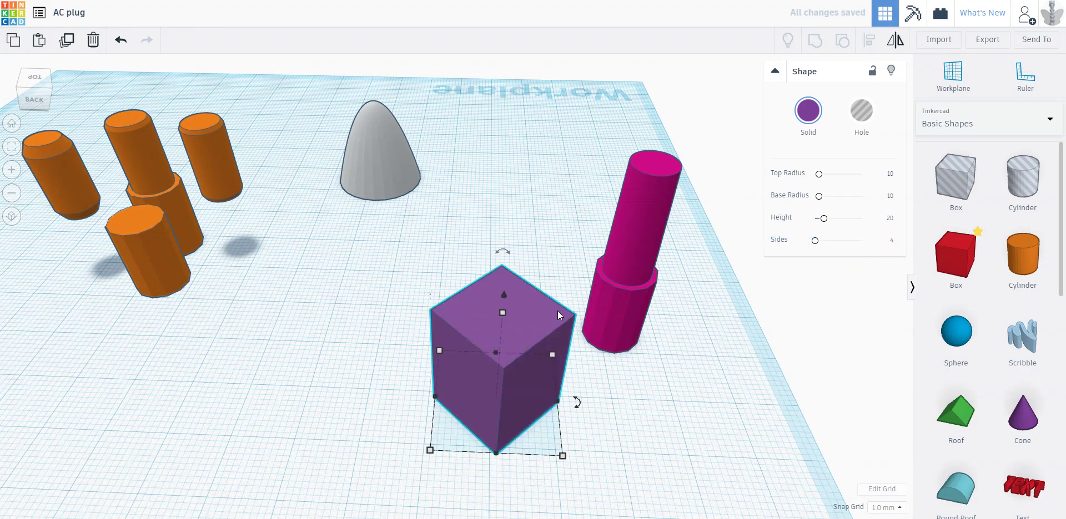
pyautogui.click(890, 240)
pyautogui.write('5')
pyautogui.press('Return')
# Make it a hexagonal prism, then restore 64 sides for a smooth cylinder.
pyautogui.click(890, 240)
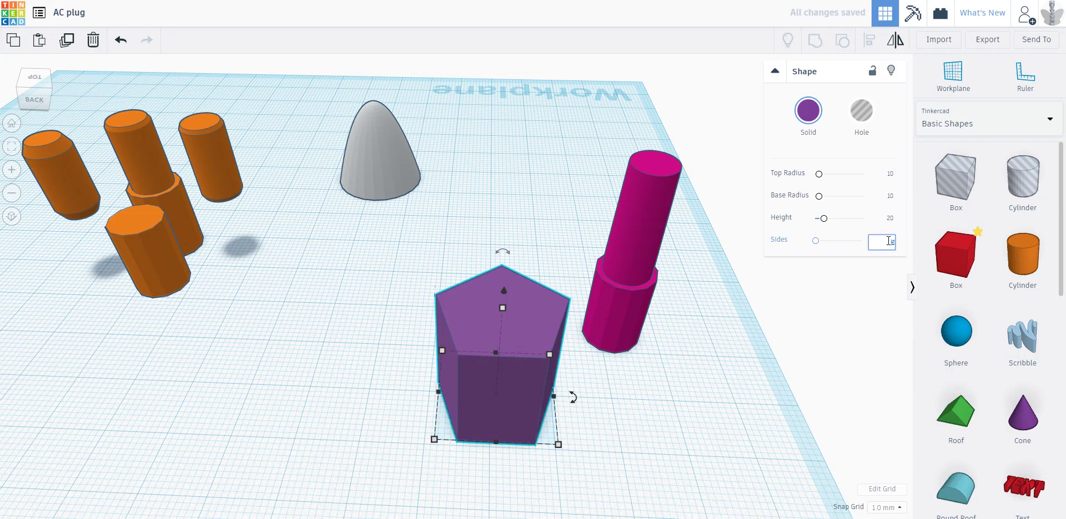
pyautogui.write('6')
pyautogui.press('Return')
pyautogui.press('f')
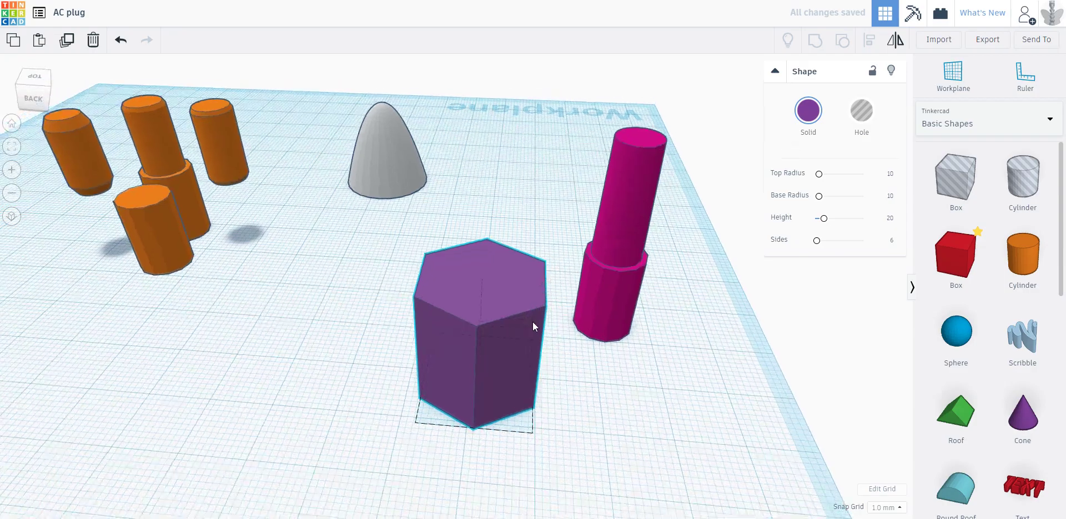
pyautogui.click(892, 241)
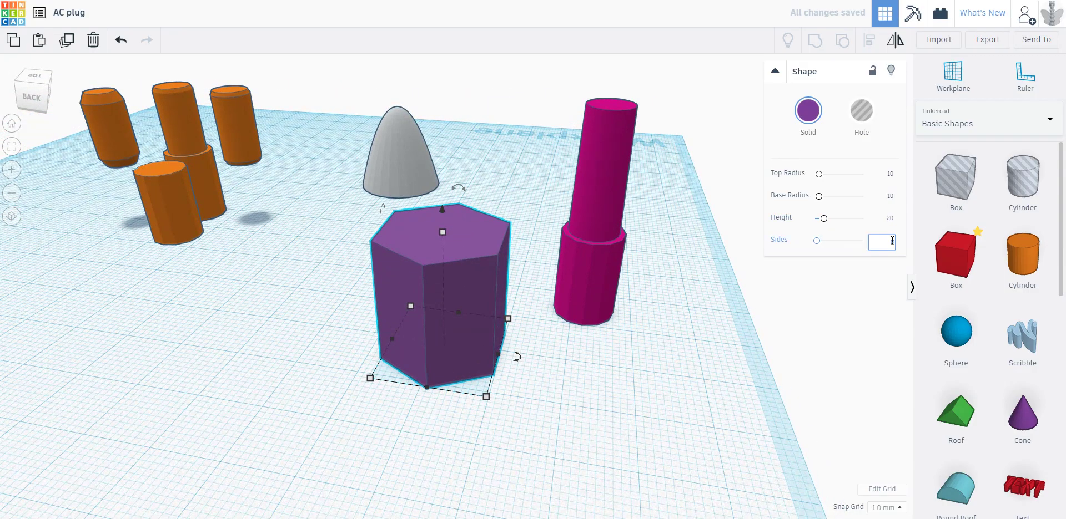
pyautogui.write('64')
pyautogui.press('Return')
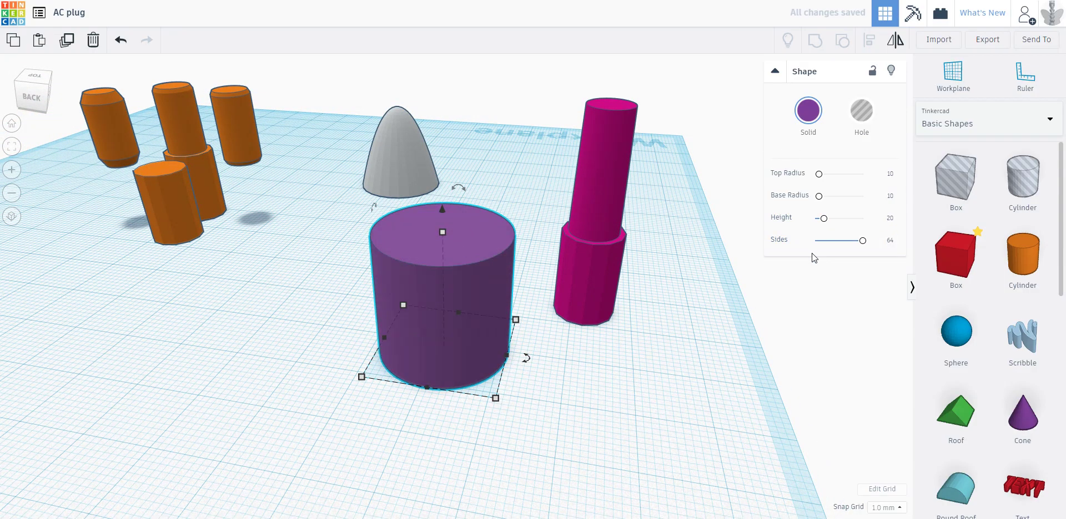
pyautogui.moveTo(525, 302)
pyautogui.mouseDown(button='right')
pyautogui.moveTo(594, 327)
pyautogui.moveTo(677, 280)
pyautogui.mouseUp(button='right')
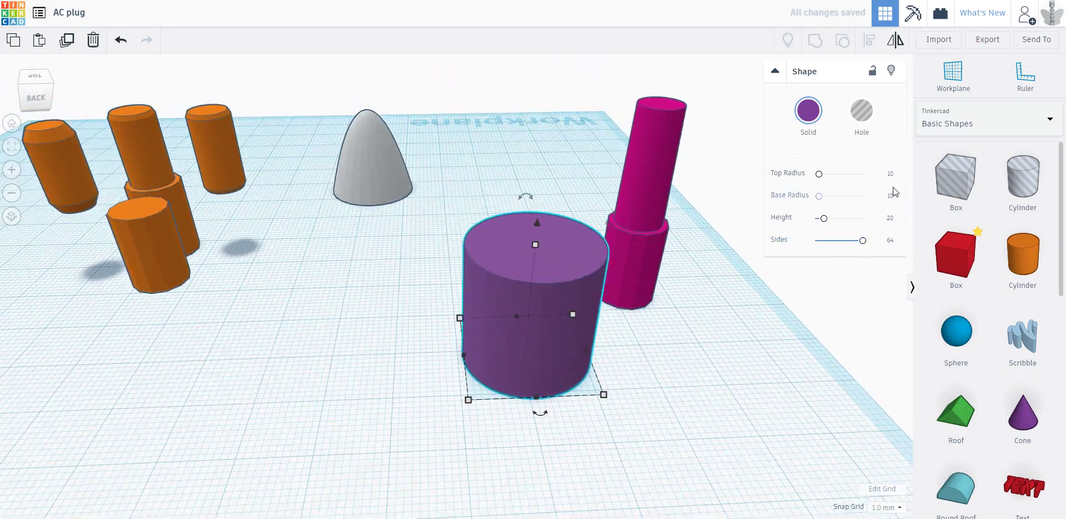
# Reduce the purple cylinder's top radius to 9 against its base radius of 10.
pyautogui.click(891, 176)
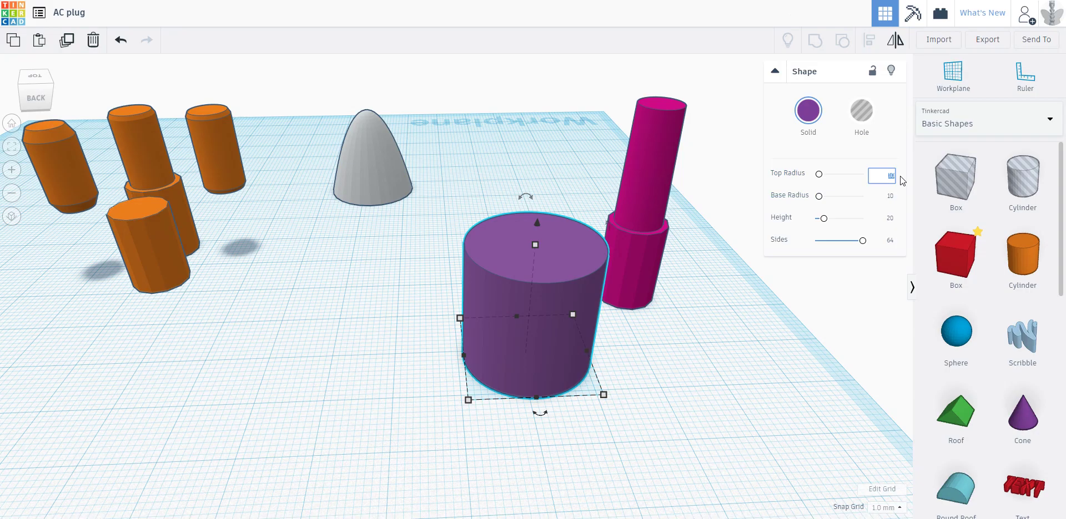
pyautogui.write('9.9')
pyautogui.press('Return')
pyautogui.moveTo(655, 333); pyautogui.dragTo(666, 256, button='right')
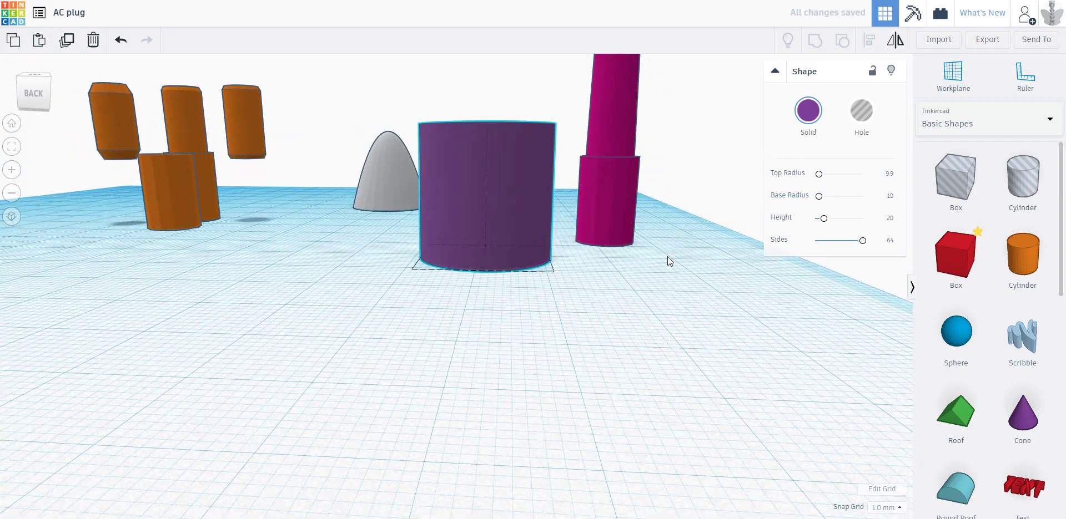
pyautogui.click(890, 175)
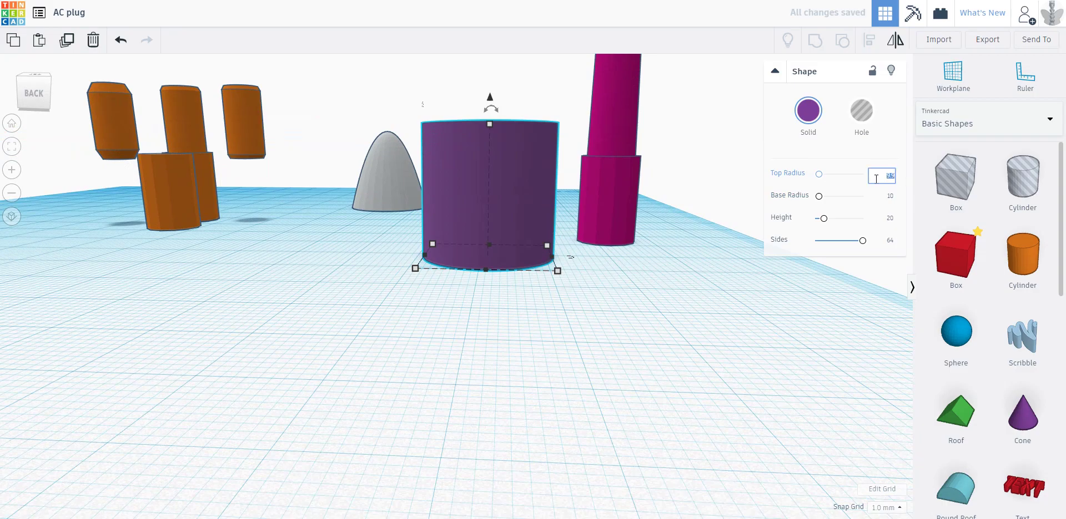
pyautogui.press('BackSpace')
pyautogui.write('9')
pyautogui.press('f')
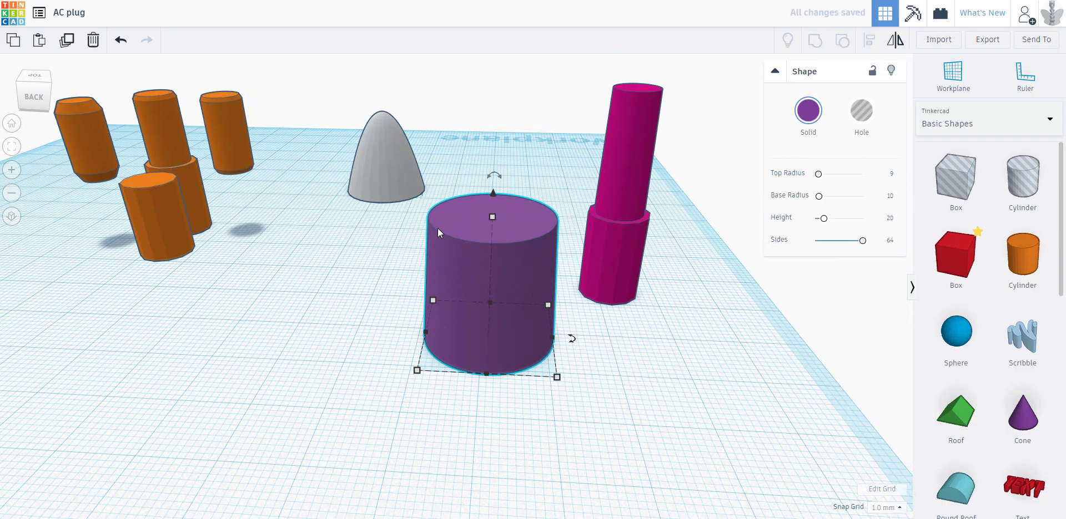
pyautogui.moveTo(439, 219); pyautogui.dragTo(465, 165, button='right')
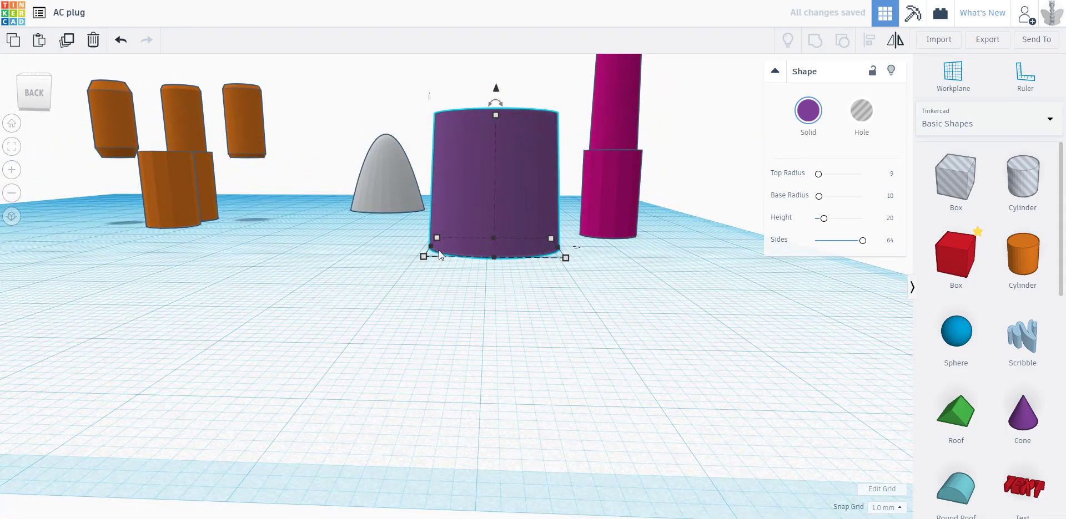
pyautogui.click(444, 273)
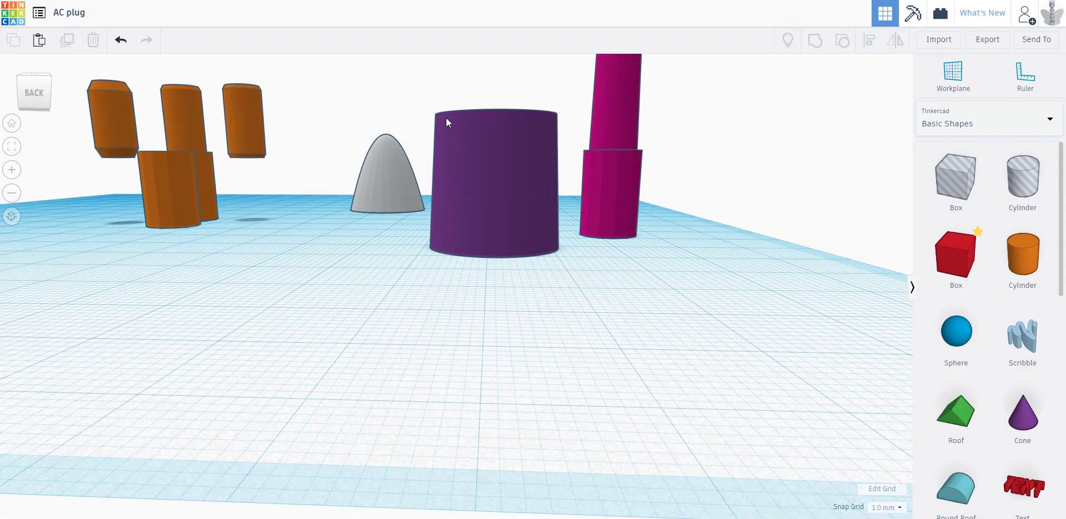
# Move an orange cylinder forward to stand apart, left of the grey cone.
pyautogui.moveTo(437, 176); pyautogui.dragTo(448, 189, button='right')
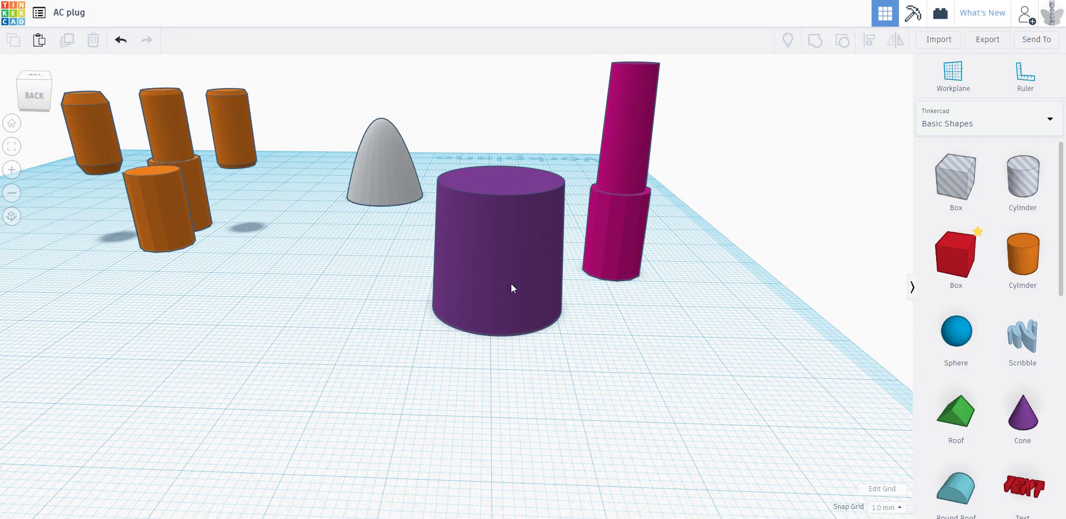
pyautogui.moveTo(251, 165)
pyautogui.mouseDown()
pyautogui.moveTo(391, 291)
pyautogui.moveTo(332, 289)
pyautogui.moveTo(374, 292)
pyautogui.moveTo(370, 274)
pyautogui.mouseUp()
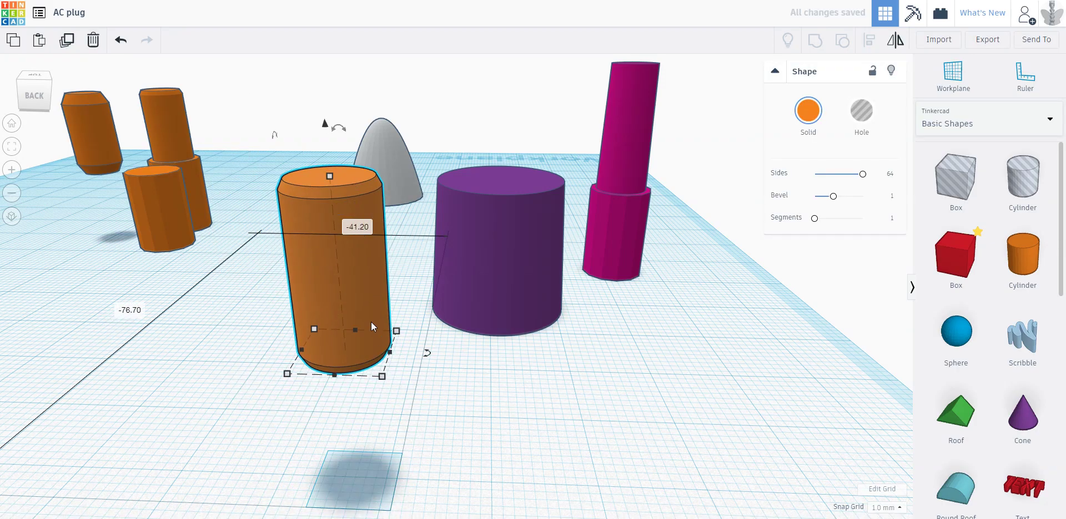
pyautogui.moveTo(354, 306); pyautogui.dragTo(258, 206)
pyautogui.click(389, 261)
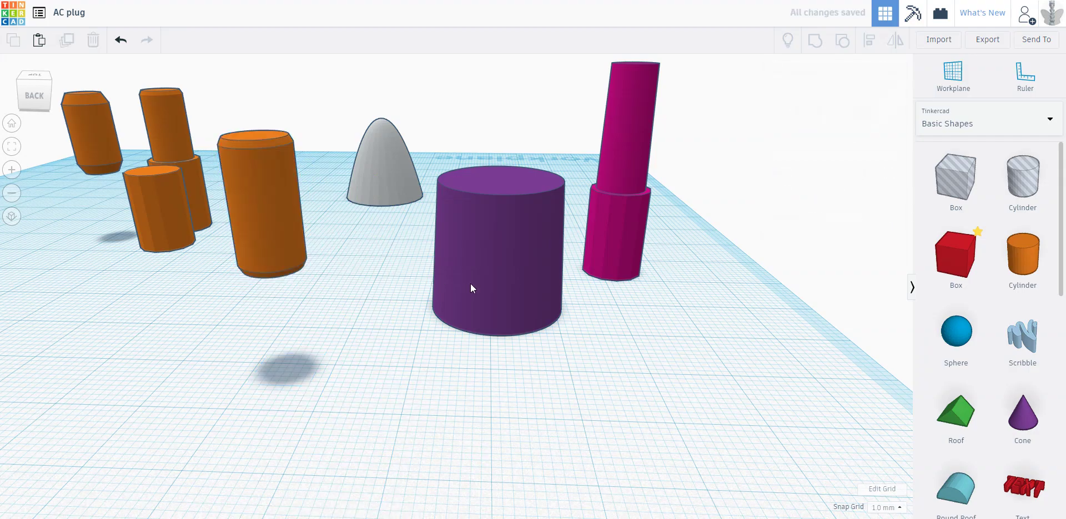
pyautogui.moveTo(395, 289)
pyautogui.mouseDown(button='right')
pyautogui.moveTo(354, 339)
pyautogui.moveTo(353, 323)
pyautogui.moveTo(392, 327)
pyautogui.mouseUp(button='right')
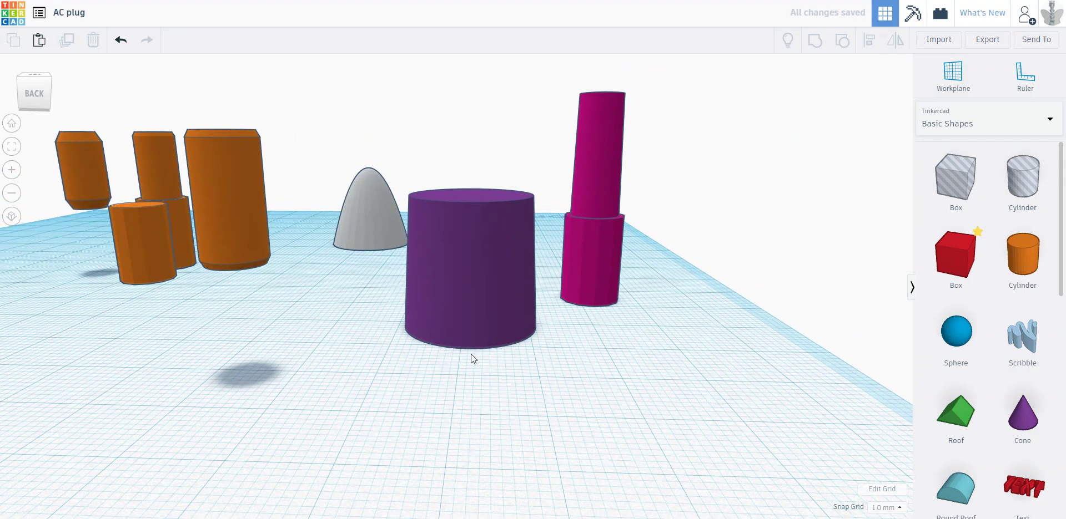
# Slim the purple cylinder to a 5.1 base radius and 4.9 top radius.
pyautogui.click(484, 311)
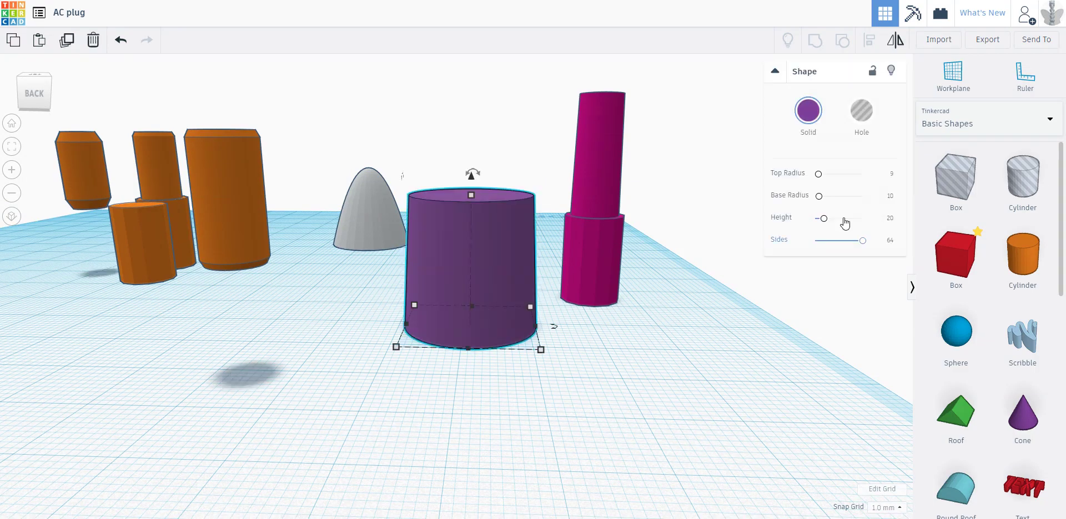
pyautogui.click(889, 196)
pyautogui.write('5.')
pyautogui.press('Return')
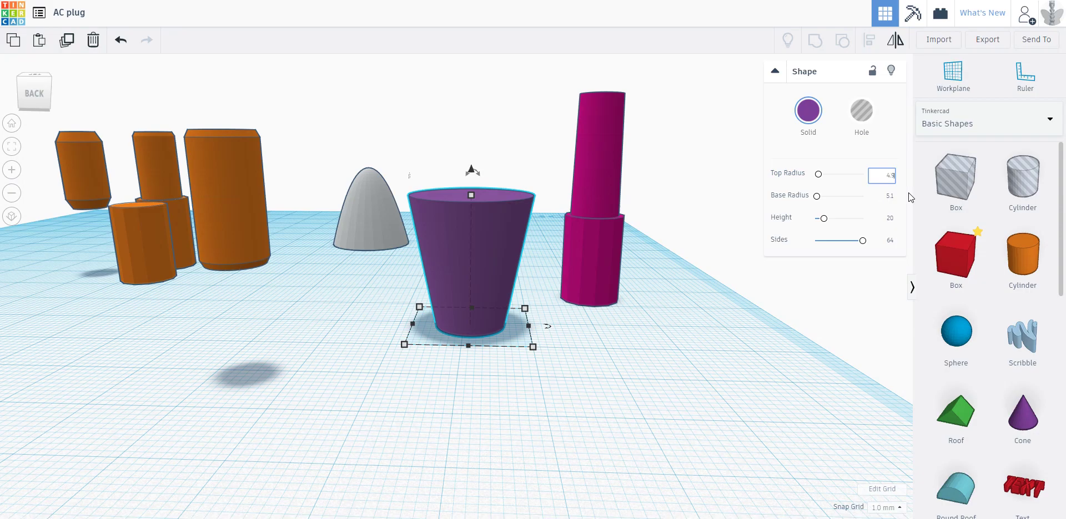
pyautogui.write('4.9')
pyautogui.press('Return')
pyautogui.click(627, 319)
pyautogui.moveTo(626, 319)
pyautogui.mouseDown(button='right')
pyautogui.moveTo(518, 306)
pyautogui.moveTo(550, 327)
pyautogui.moveTo(469, 332)
pyautogui.mouseUp(button='right')
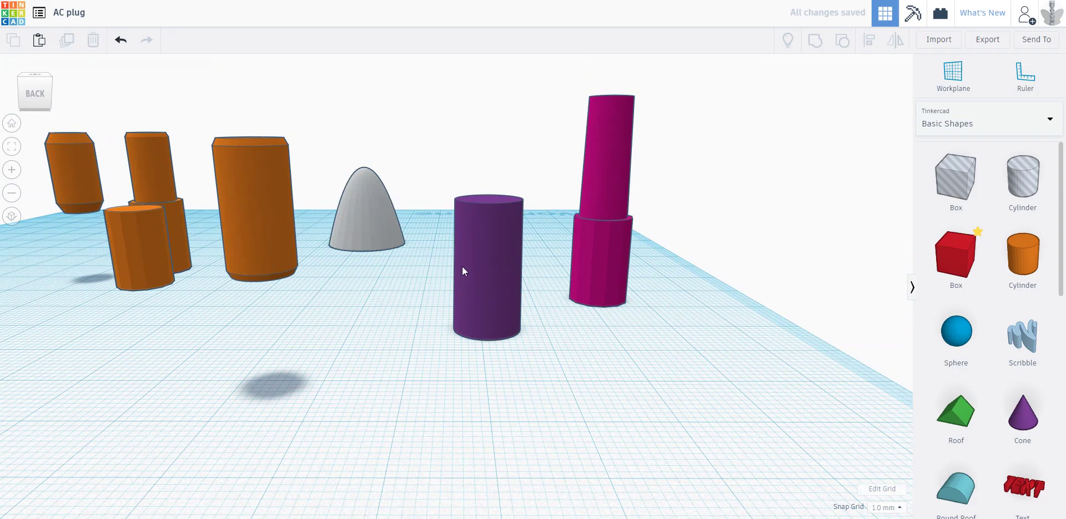
pyautogui.click(484, 289)
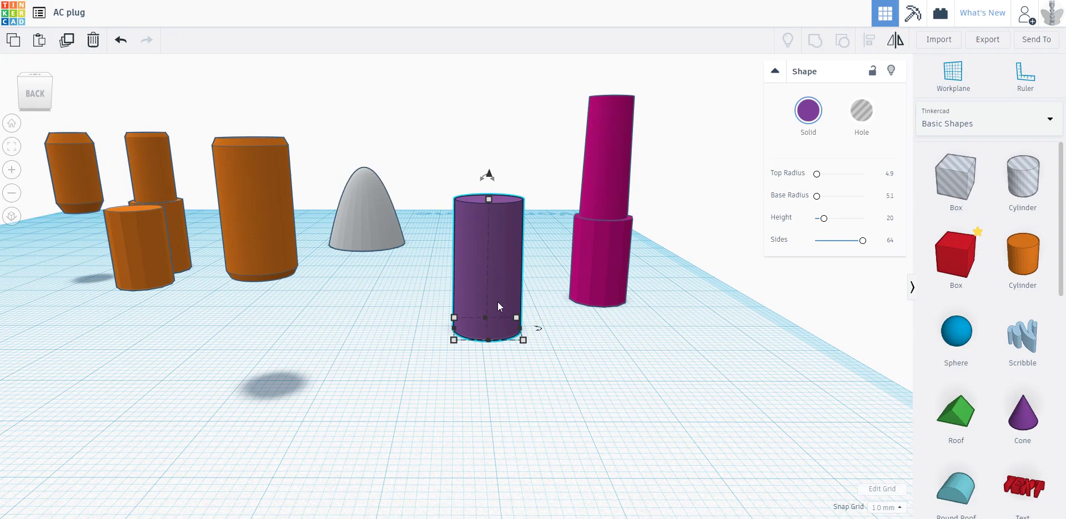
pyautogui.moveTo(574, 280)
pyautogui.mouseDown(button='right')
pyautogui.moveTo(543, 338)
pyautogui.moveTo(464, 356)
pyautogui.moveTo(562, 350)
pyautogui.moveTo(585, 338)
pyautogui.moveTo(538, 341)
pyautogui.moveTo(491, 301)
pyautogui.moveTo(505, 241)
pyautogui.mouseUp(button='right')
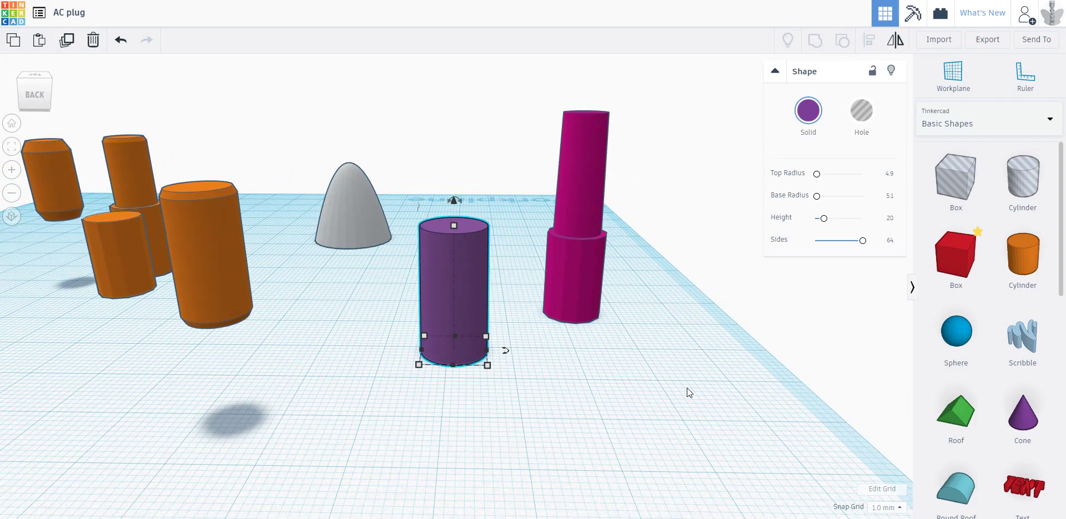
# Drop the purple cylinder to three sides, then raise it to eight sides.
pyautogui.moveTo(857, 246); pyautogui.dragTo(768, 242)
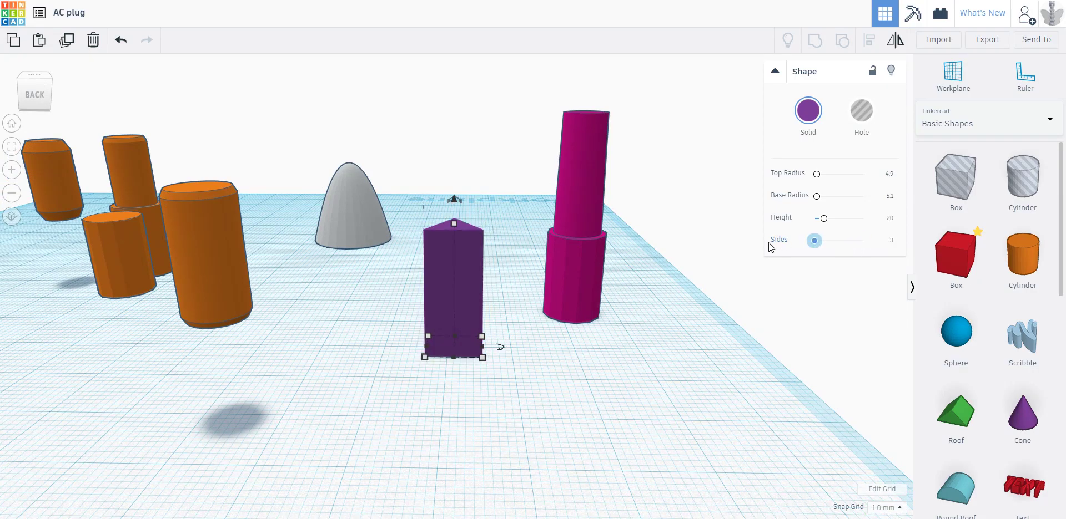
pyautogui.moveTo(790, 357)
pyautogui.mouseDown(button='right')
pyautogui.moveTo(786, 319)
pyautogui.moveTo(807, 279)
pyautogui.mouseUp(button='right')
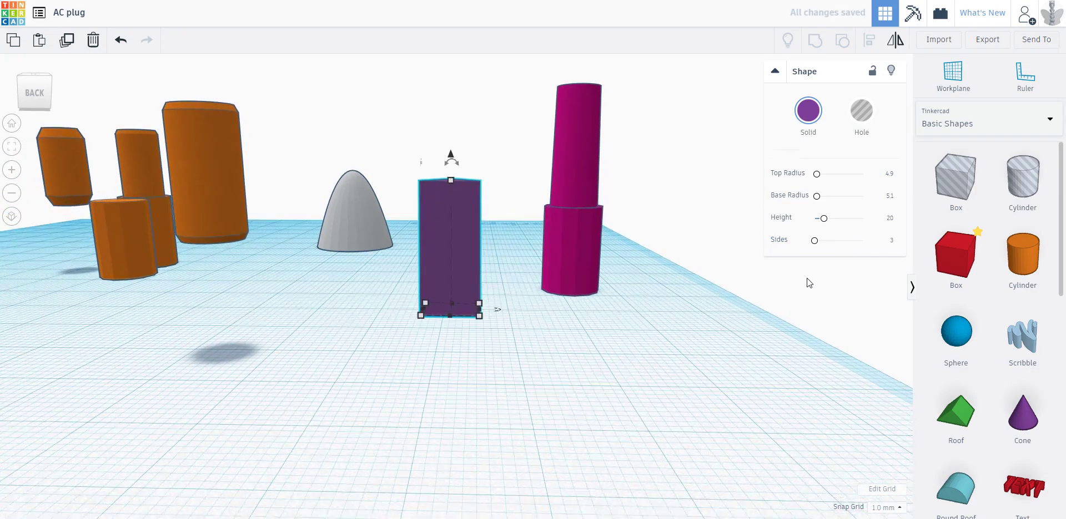
pyautogui.moveTo(814, 240); pyautogui.dragTo(819, 241)
pyautogui.moveTo(631, 277)
pyautogui.mouseDown(button='right')
pyautogui.moveTo(524, 331)
pyautogui.moveTo(546, 334)
pyautogui.moveTo(526, 318)
pyautogui.mouseUp(button='right')
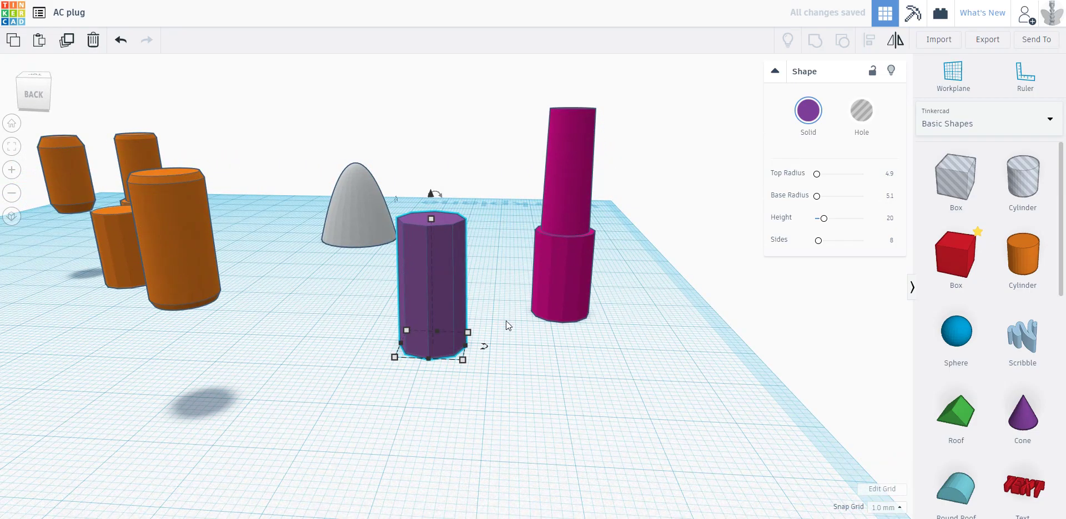
pyautogui.click(513, 326)
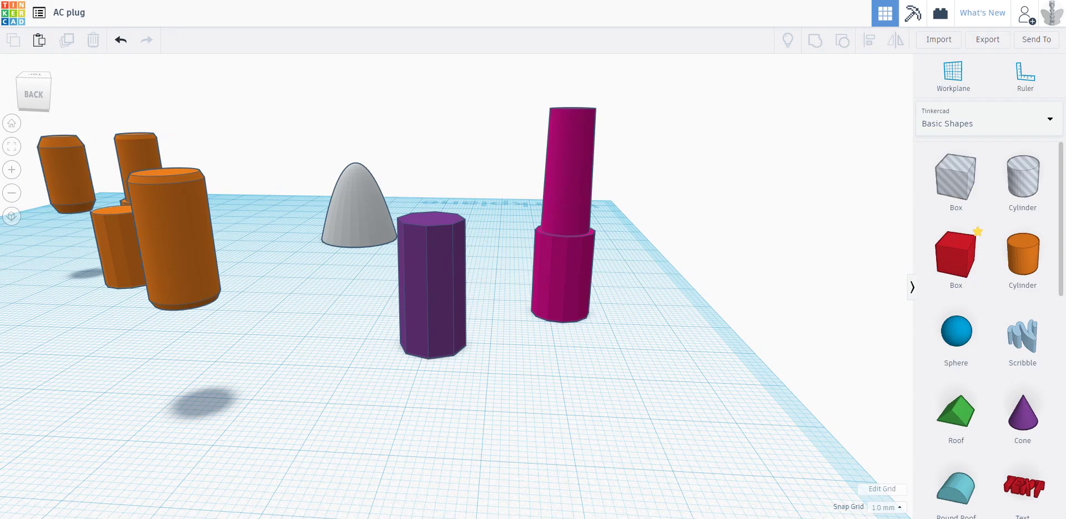
pyautogui.moveTo(497, 396); pyautogui.dragTo(558, 382, button='right')
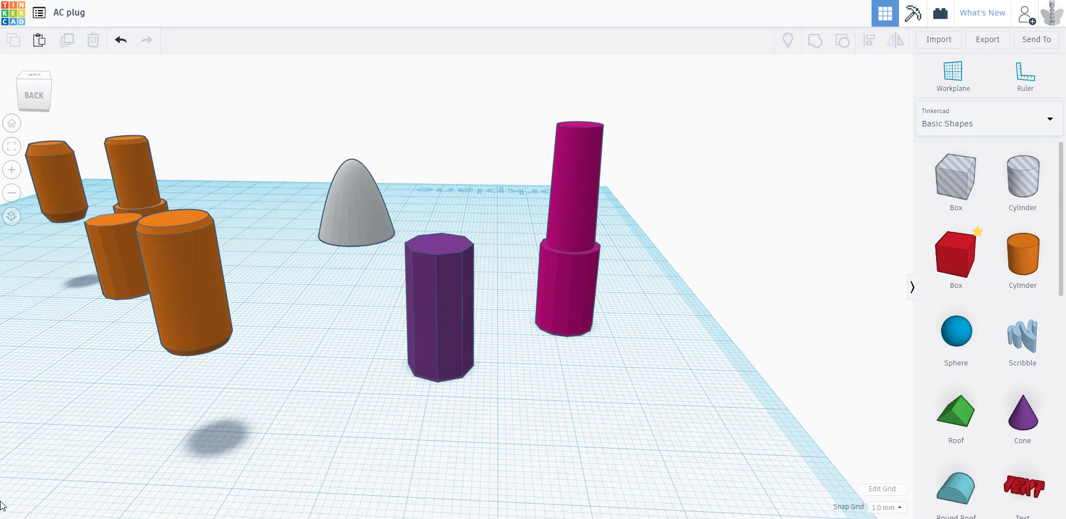